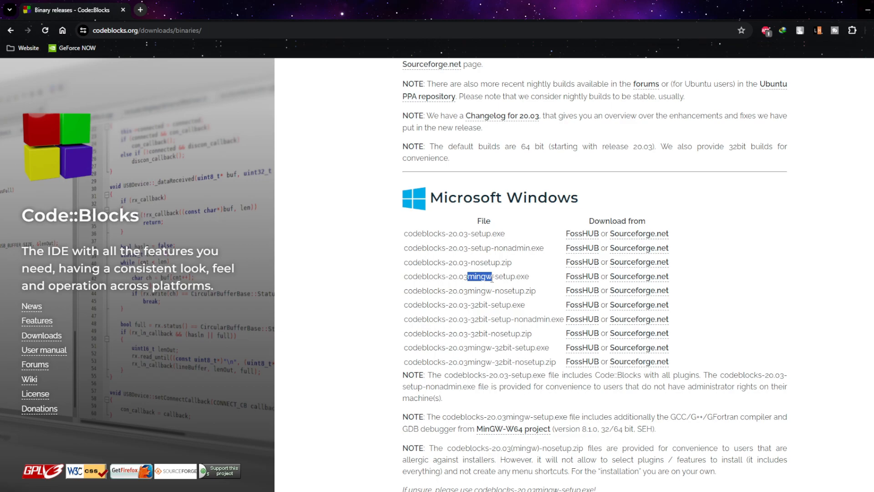
Examine the Windows downloads list, highlighting the codeblocks-20.03mingw-setup.exe file name.
{"action": "left_click_drag", "start_coordinate": [495, 280], "coordinate": [527, 277]}
{"action": "left_click", "coordinate": [537, 279]}
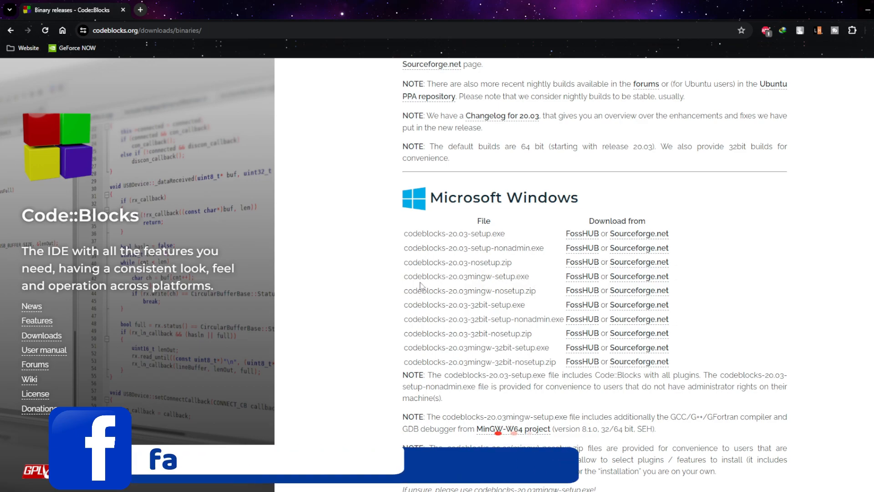
{"action": "left_click_drag", "start_coordinate": [406, 277], "coordinate": [529, 276]}
{"action": "left_click_drag", "start_coordinate": [399, 284], "coordinate": [441, 278]}
{"action": "left_click", "coordinate": [465, 290]}
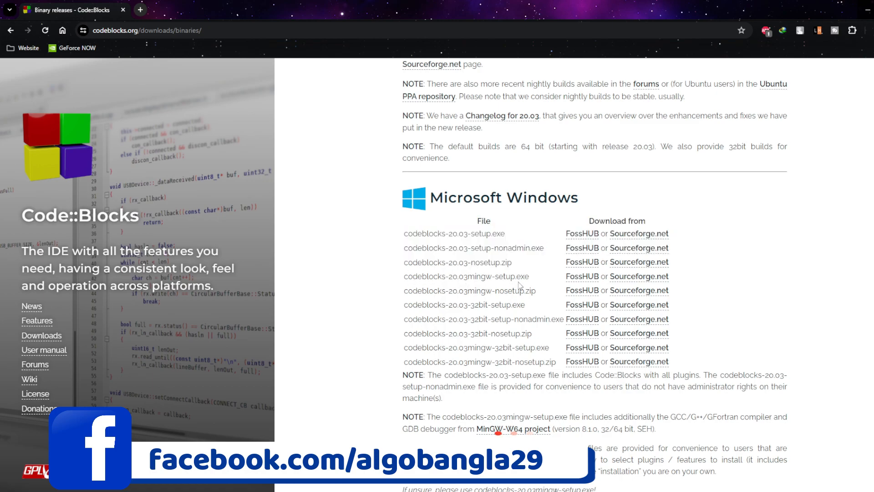
{"action": "left_click_drag", "start_coordinate": [528, 276], "coordinate": [404, 276]}
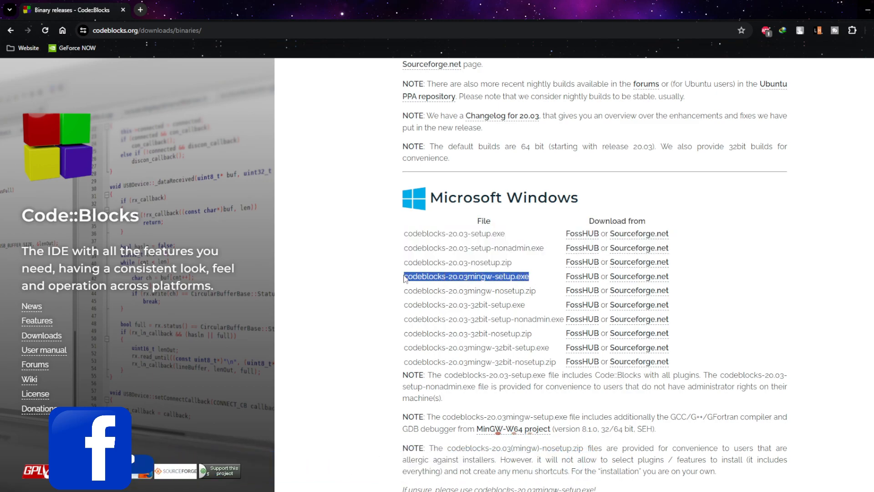
{"action": "left_click", "coordinate": [405, 276]}
{"action": "left_click_drag", "start_coordinate": [469, 278], "coordinate": [534, 278]}
{"action": "left_click", "coordinate": [538, 282]}
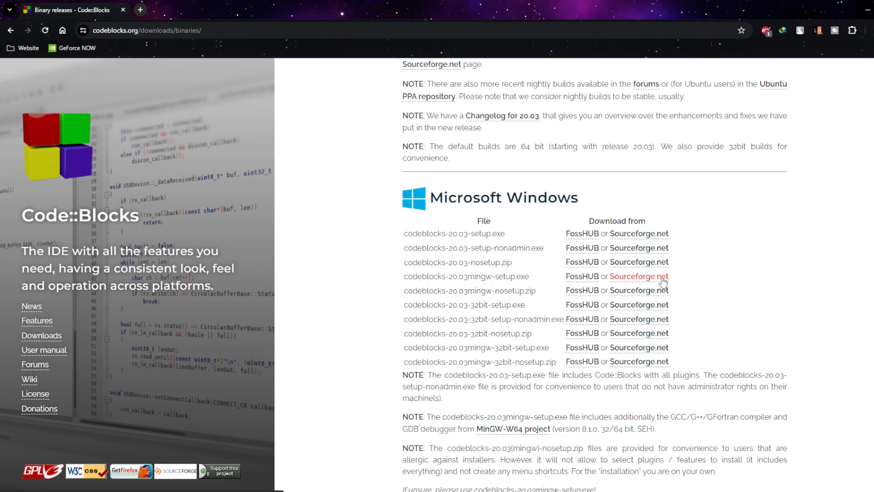
Download codeblocks-20.03mingw-setup.exe from FossHUB into the Downloads\Programs folder.
{"action": "left_click", "coordinate": [583, 278]}
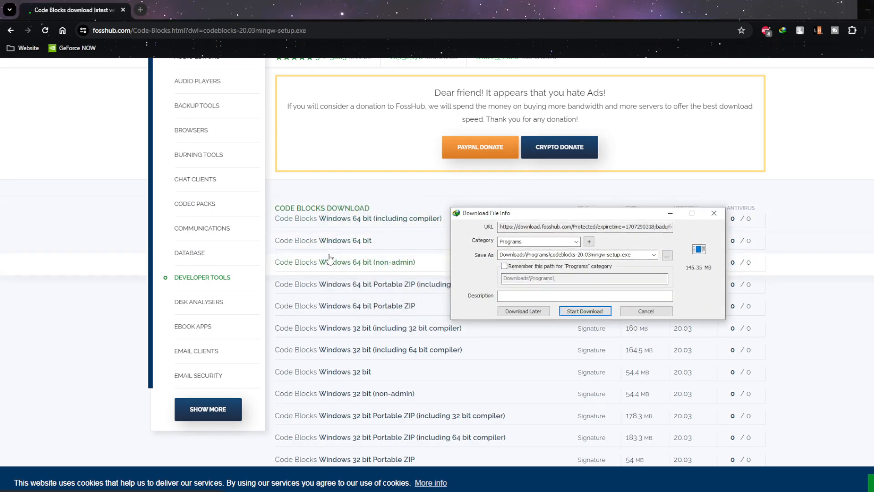
{"action": "scroll", "coordinate": [359, 264], "scroll_direction": "down", "scroll_amount": 5}
{"action": "scroll", "coordinate": [379, 276], "scroll_direction": "up", "scroll_amount": 3}
{"action": "scroll", "coordinate": [379, 276], "scroll_direction": "up", "scroll_amount": 2}
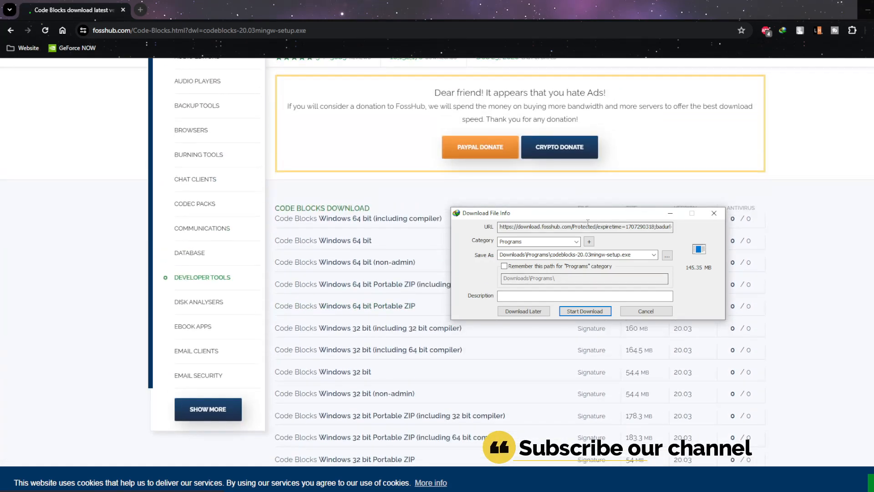
{"action": "left_click_drag", "start_coordinate": [574, 220], "coordinate": [699, 223]}
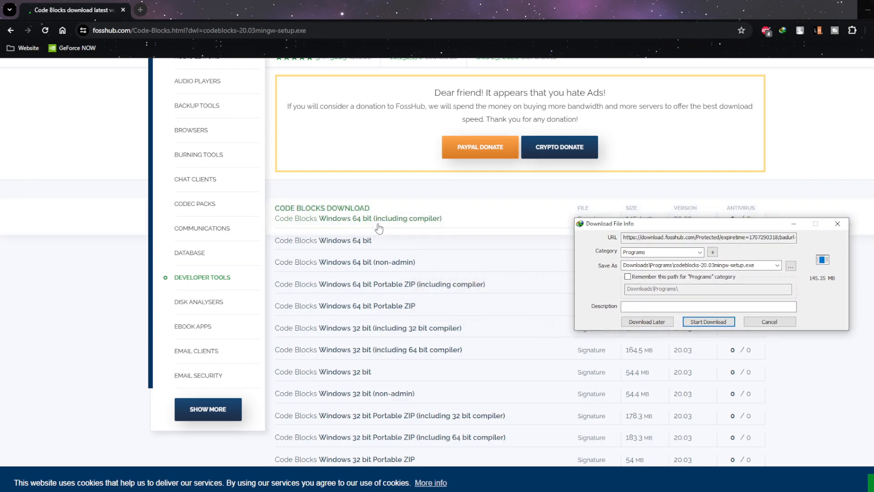
{"action": "scroll", "coordinate": [364, 196], "scroll_direction": "down", "scroll_amount": 2}
{"action": "scroll", "coordinate": [363, 195], "scroll_direction": "up", "scroll_amount": 1}
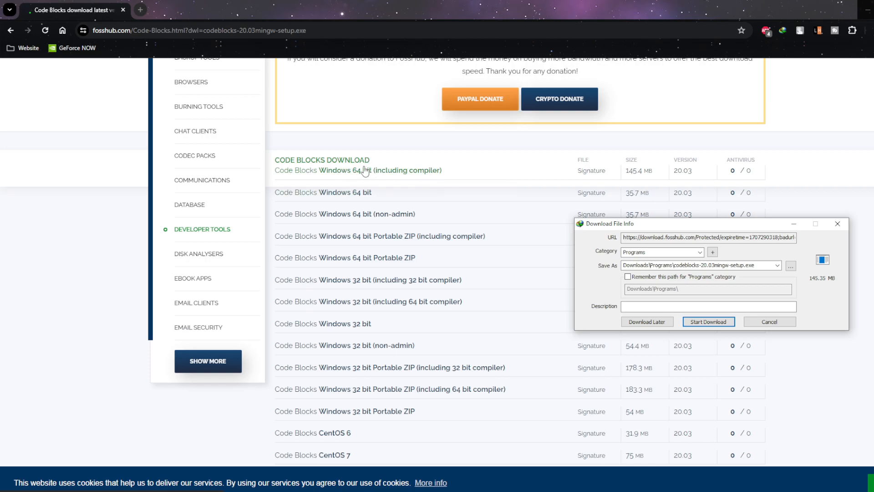
{"action": "left_click_drag", "start_coordinate": [683, 228], "coordinate": [536, 231]}
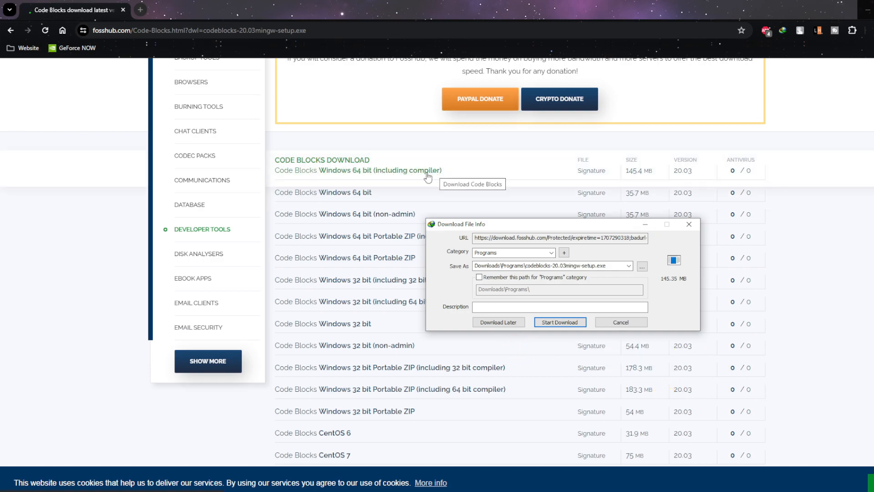
{"action": "left_click_drag", "start_coordinate": [523, 224], "coordinate": [509, 182]}
{"action": "left_click", "coordinate": [564, 281]}
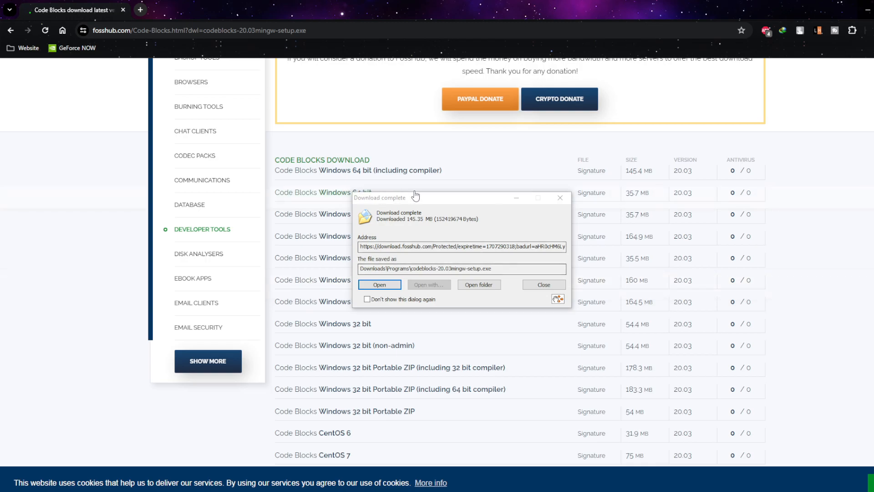
Open the folder containing the downloaded installer.
{"action": "left_click_drag", "start_coordinate": [423, 203], "coordinate": [503, 204]}
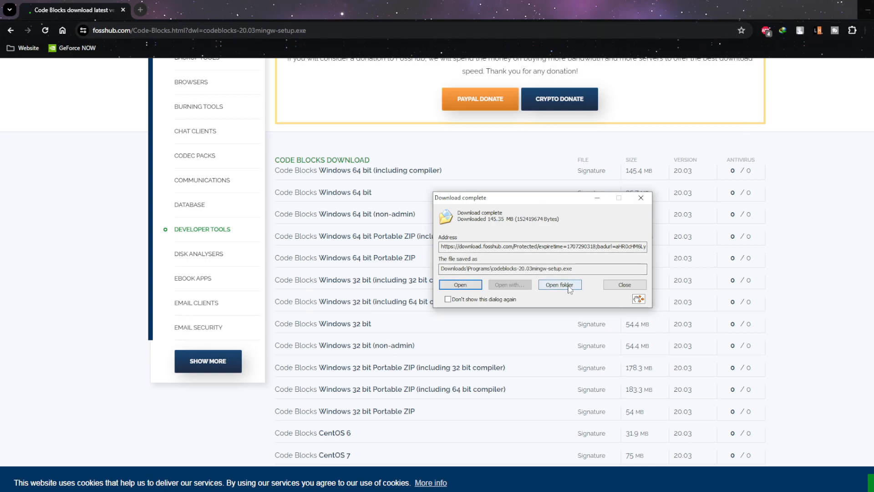
{"action": "left_click", "coordinate": [870, 10]}
{"action": "left_click", "coordinate": [570, 286]}
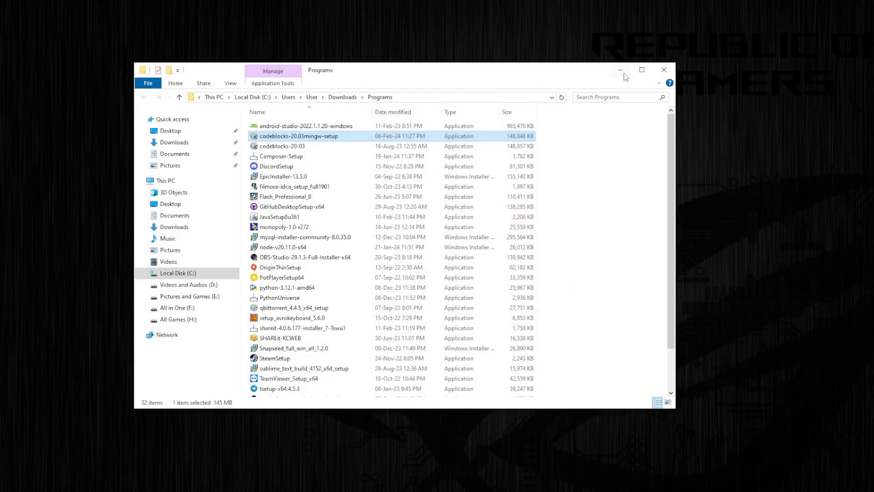
{"action": "right_click", "coordinate": [571, 168]}
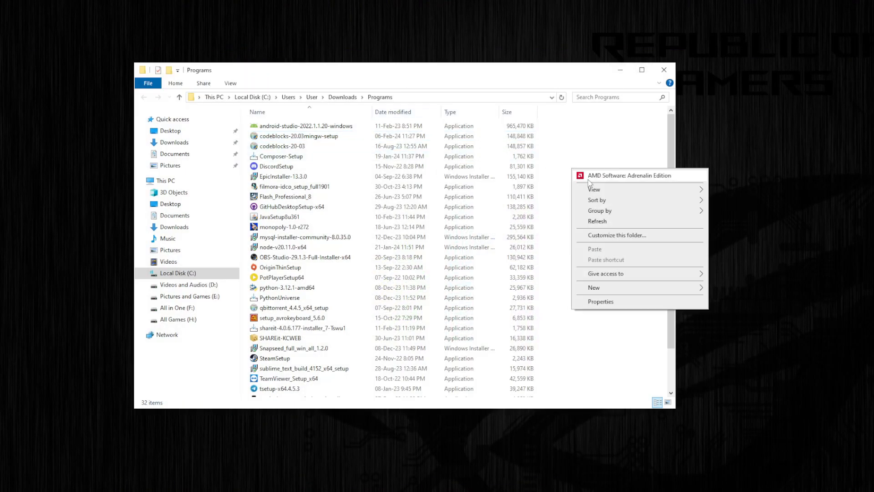
{"action": "mouse_move", "coordinate": [594, 193]}
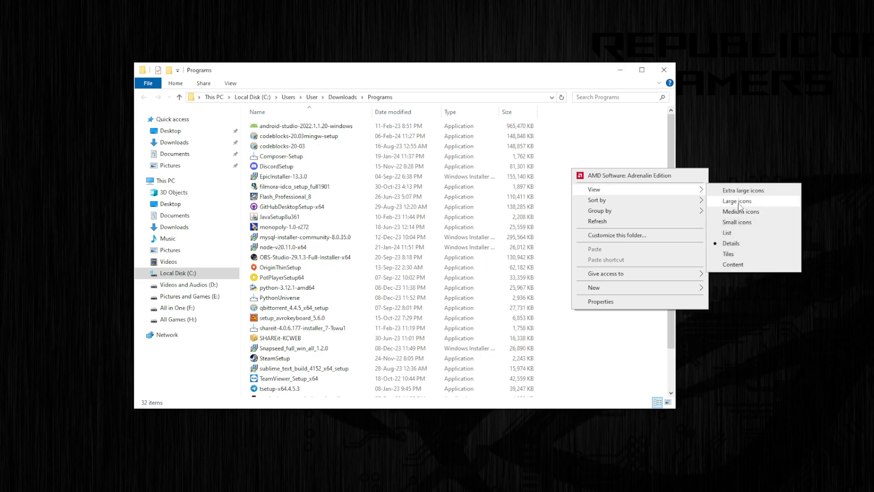
{"action": "left_click", "coordinate": [595, 138]}
Launch the codeblocks-20.03mingw-setup installer.
{"action": "left_click", "coordinate": [328, 137]}
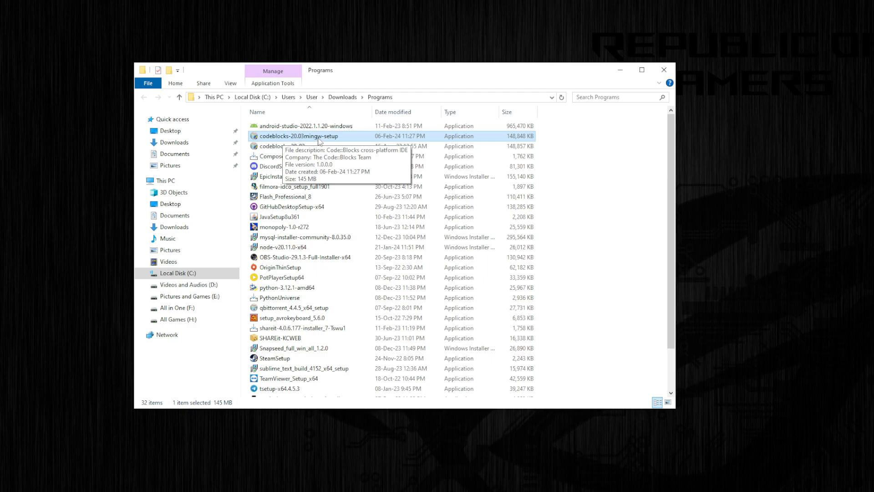
{"action": "left_click_drag", "start_coordinate": [399, 73], "coordinate": [491, 89]}
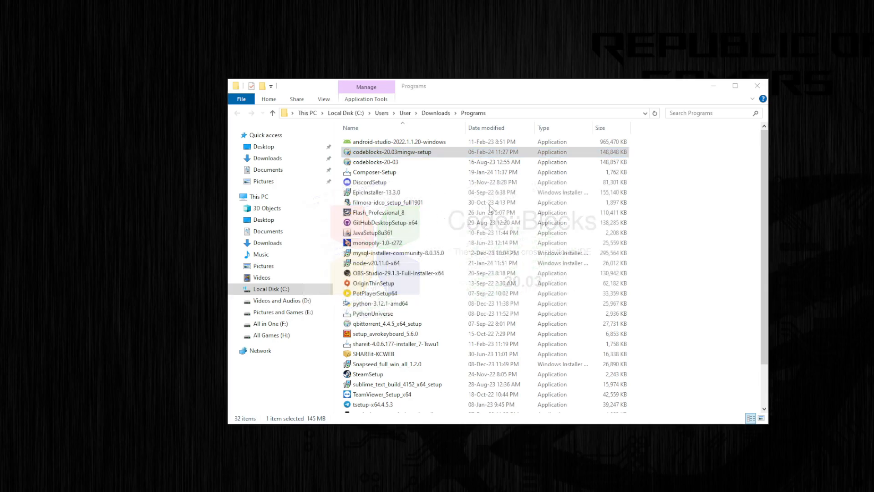
{"action": "left_click", "coordinate": [715, 86]}
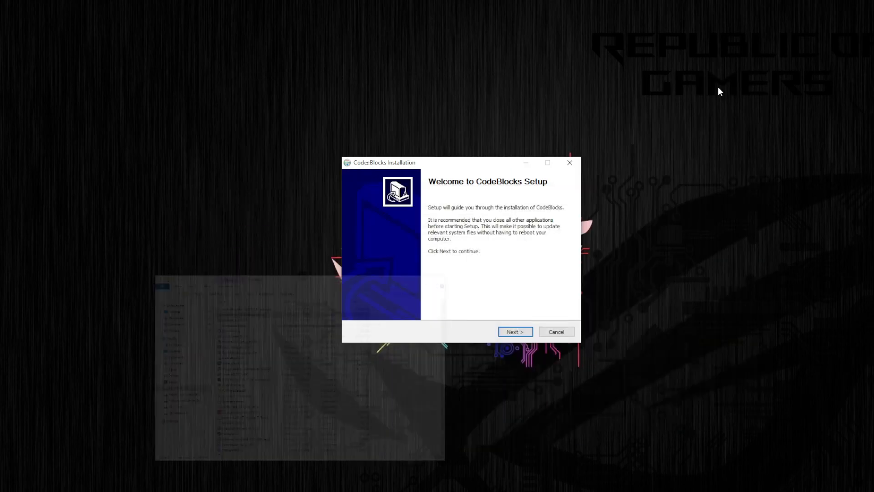
Accept the GNU GPL license agreement and keep the full component selection in the installer.
{"action": "left_click_drag", "start_coordinate": [476, 166], "coordinate": [527, 161]}
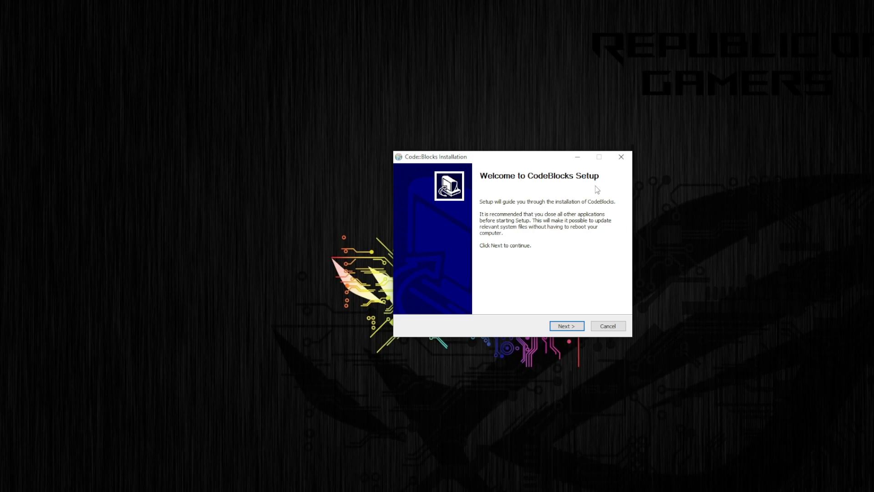
{"action": "left_click", "coordinate": [572, 330]}
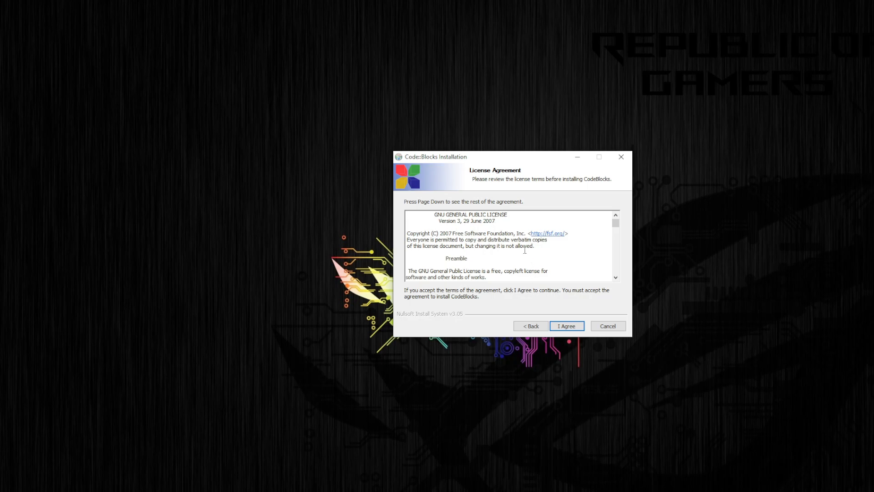
{"action": "scroll", "coordinate": [525, 250], "scroll_direction": "down", "scroll_amount": 8}
{"action": "scroll", "coordinate": [524, 249], "scroll_direction": "up", "scroll_amount": 8}
{"action": "scroll", "coordinate": [520, 250], "scroll_direction": "down", "scroll_amount": 10}
{"action": "scroll", "coordinate": [519, 250], "scroll_direction": "up", "scroll_amount": 8}
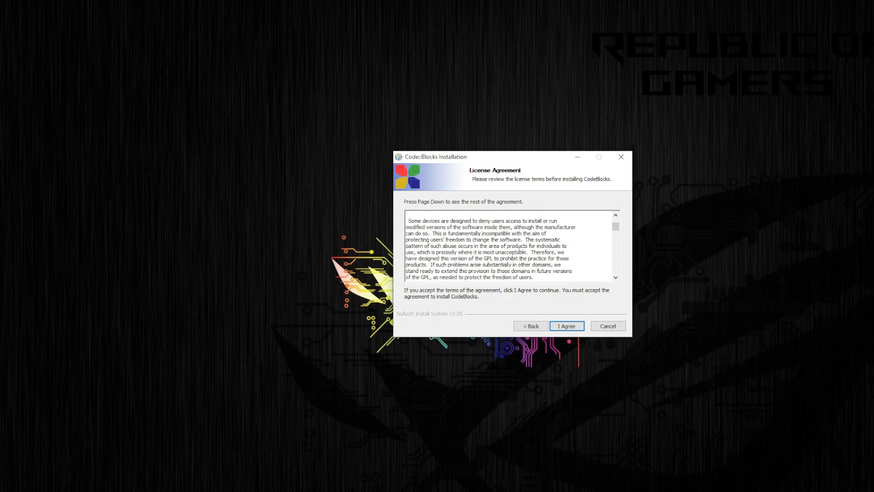
{"action": "scroll", "coordinate": [519, 249], "scroll_direction": "up", "scroll_amount": 3}
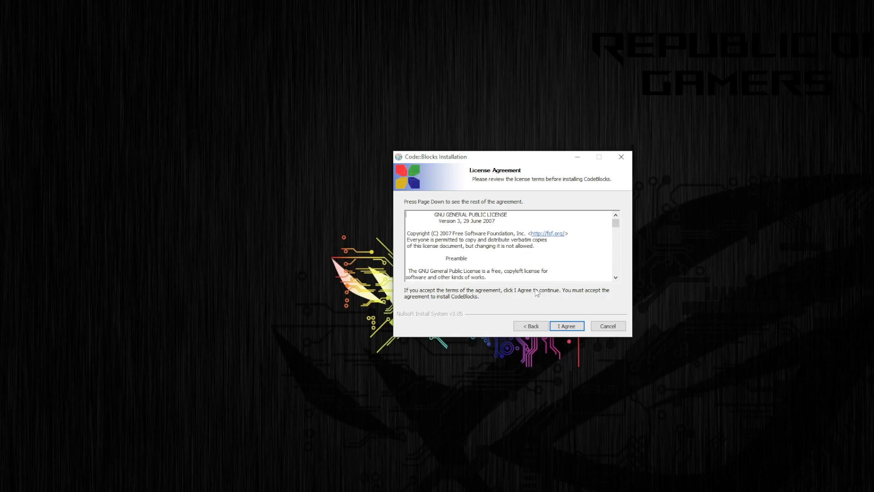
{"action": "left_click", "coordinate": [568, 326]}
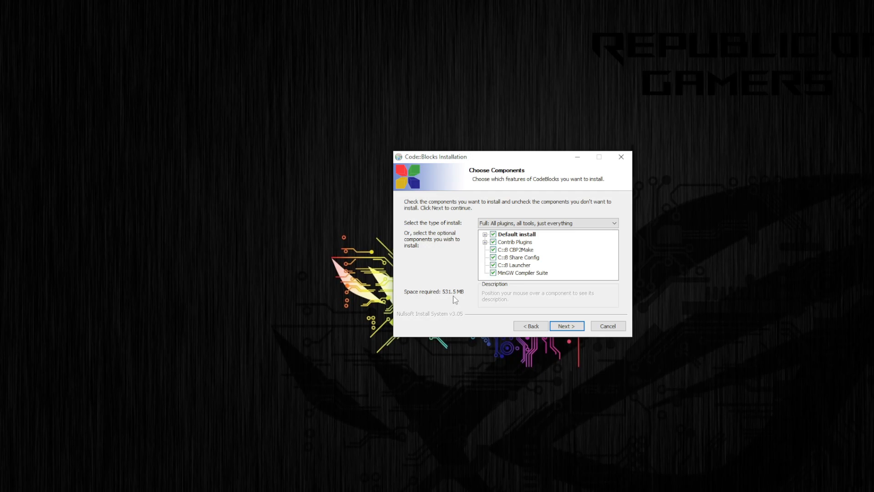
{"action": "left_click", "coordinate": [576, 328]}
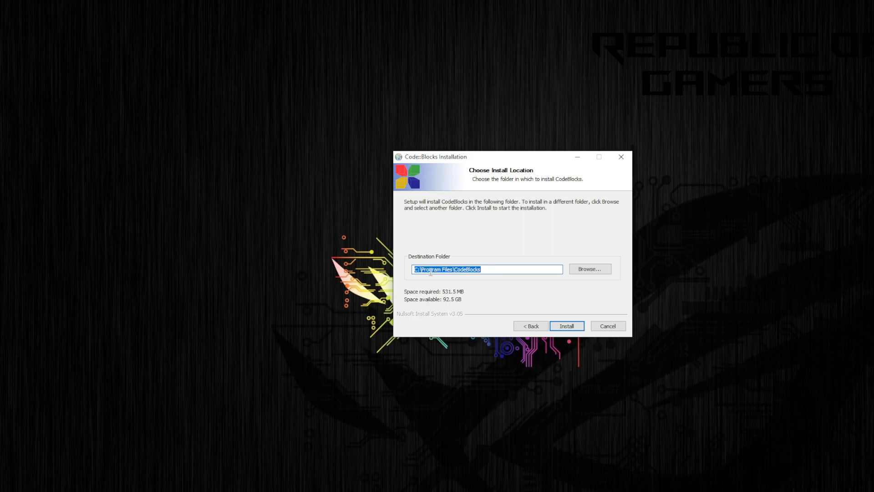
{"action": "left_click", "coordinate": [579, 271]}
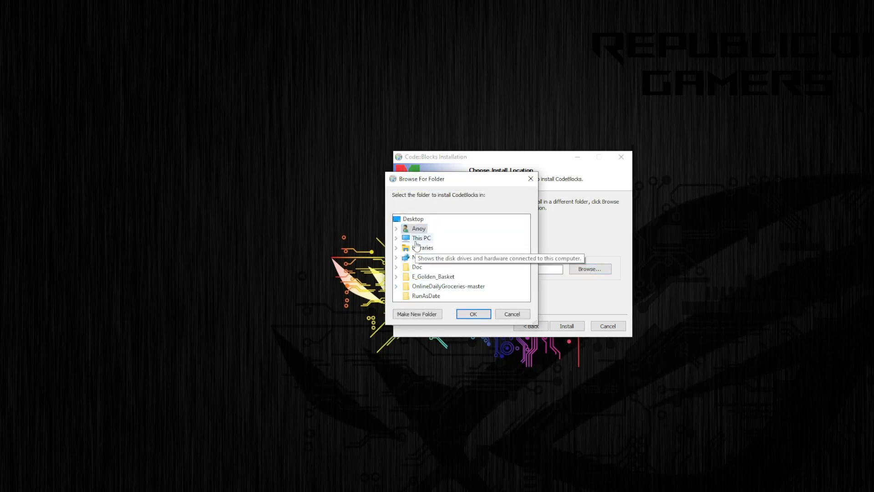
{"action": "left_click", "coordinate": [396, 238]}
{"action": "scroll", "coordinate": [433, 269], "scroll_direction": "down", "scroll_amount": 3}
{"action": "scroll", "coordinate": [438, 274], "scroll_direction": "up", "scroll_amount": 4}
{"action": "scroll", "coordinate": [440, 271], "scroll_direction": "down", "scroll_amount": 4}
{"action": "scroll", "coordinate": [441, 266], "scroll_direction": "up", "scroll_amount": 4}
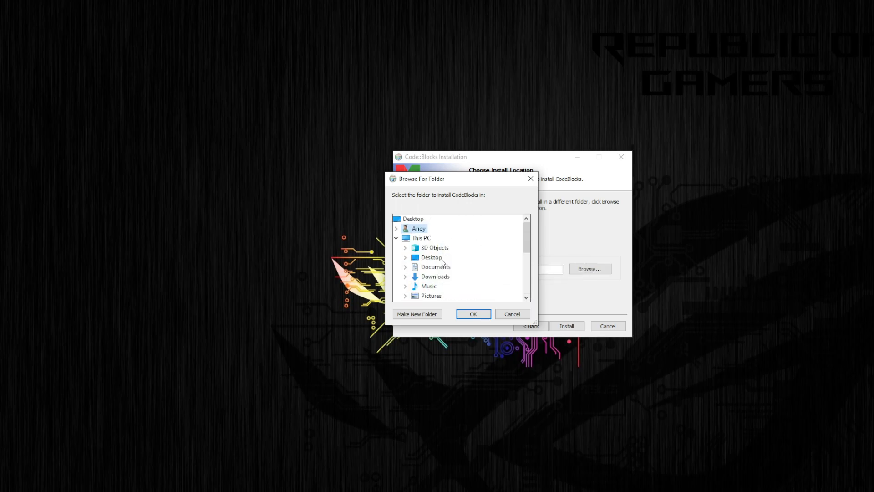
{"action": "left_click", "coordinate": [512, 314]}
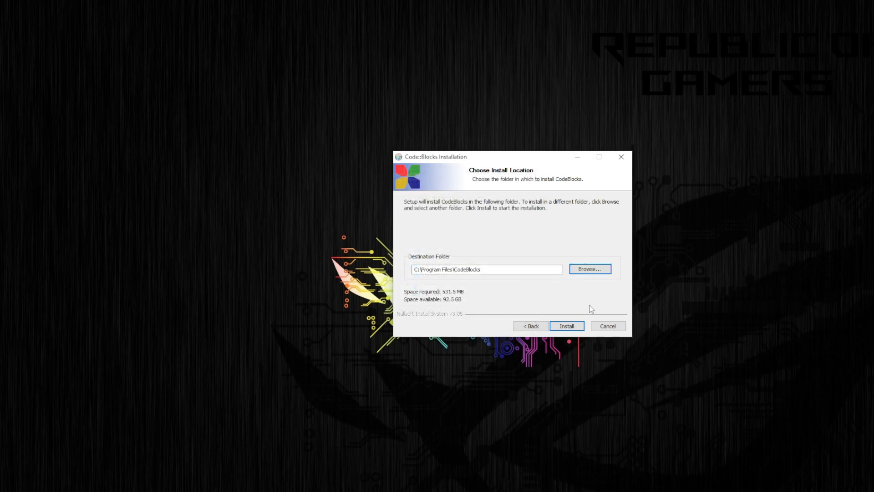
Install to C:\Program Files\CodeBlocks and choose to run Code::Blocks when installation finishes.
{"action": "left_click", "coordinate": [571, 331]}
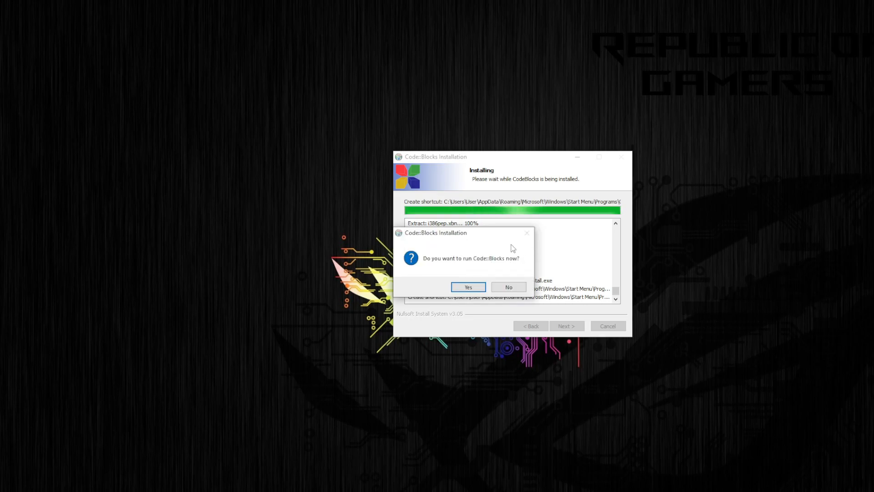
{"action": "mouse_move", "coordinate": [482, 234]}
{"action": "left_mouse_down"}
{"action": "mouse_move", "coordinate": [554, 236]}
{"action": "mouse_move", "coordinate": [489, 237]}
{"action": "left_mouse_up"}
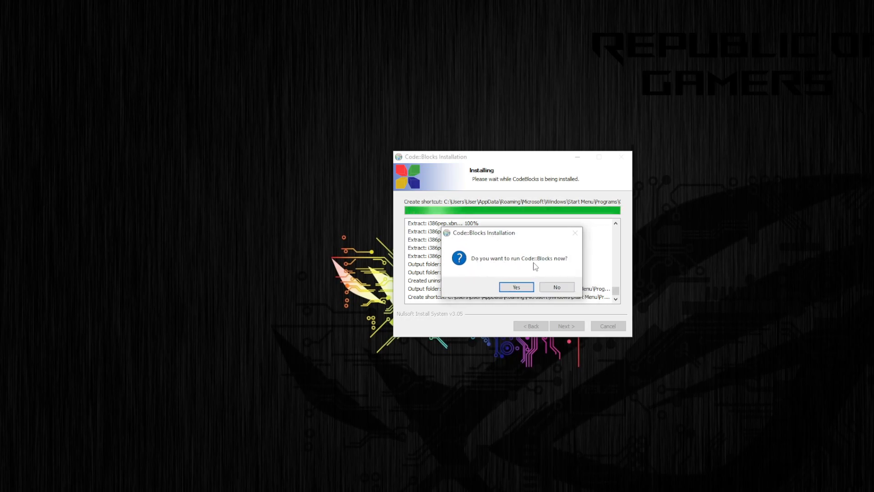
{"action": "left_click", "coordinate": [527, 287]}
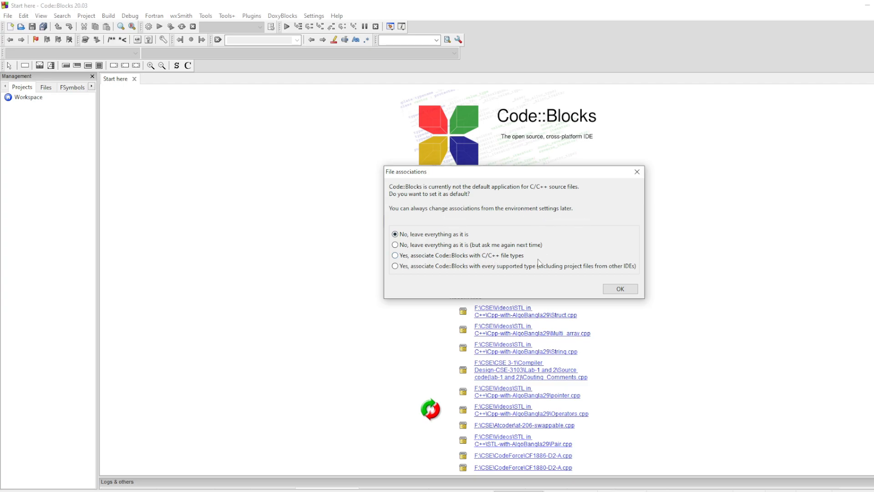
Associate Code::Blocks with every supported file type.
{"action": "left_click", "coordinate": [499, 268]}
{"action": "left_click", "coordinate": [620, 291]}
{"action": "left_click", "coordinate": [619, 289]}
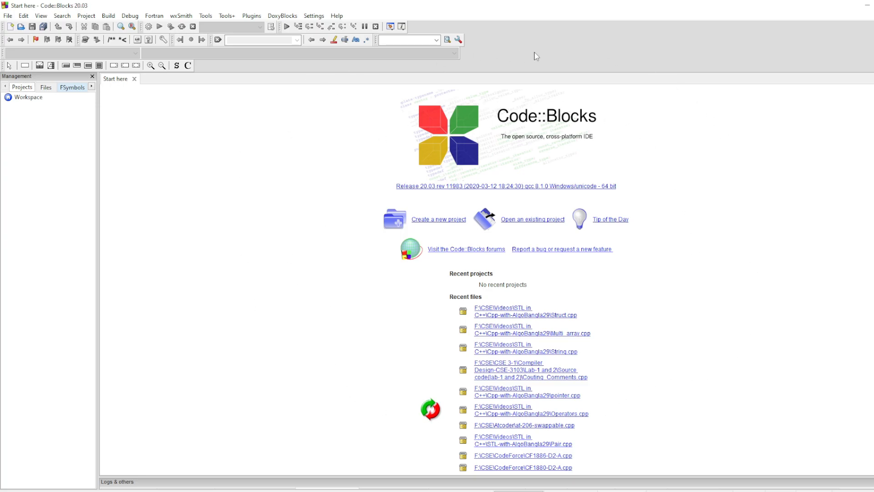
Create a new empty file and close it without saving changes.
{"action": "left_click", "coordinate": [8, 16]}
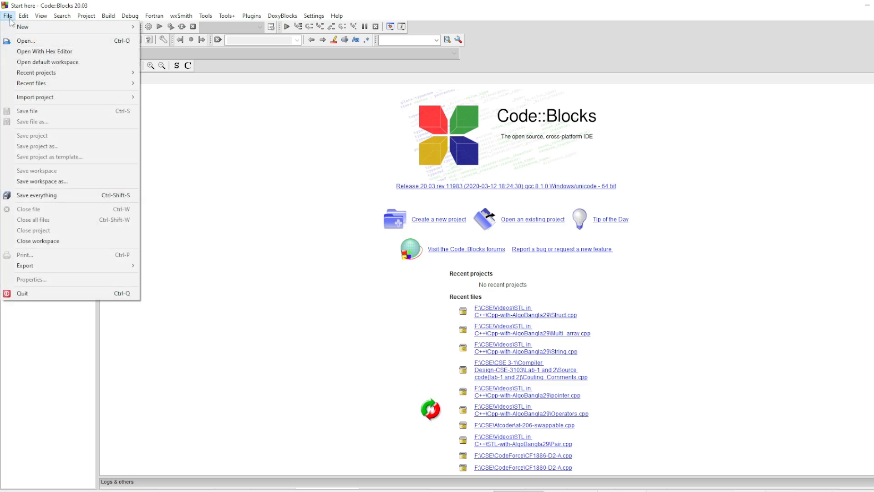
{"action": "mouse_move", "coordinate": [15, 30]}
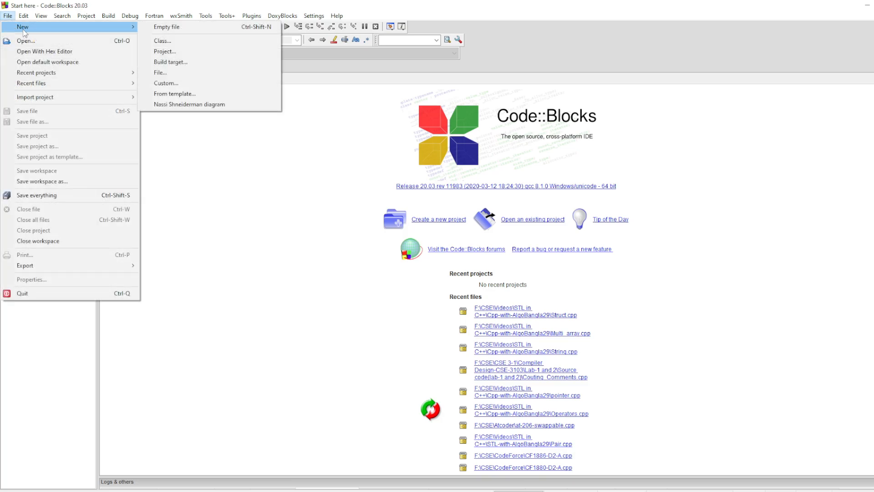
{"action": "left_click", "coordinate": [179, 27]}
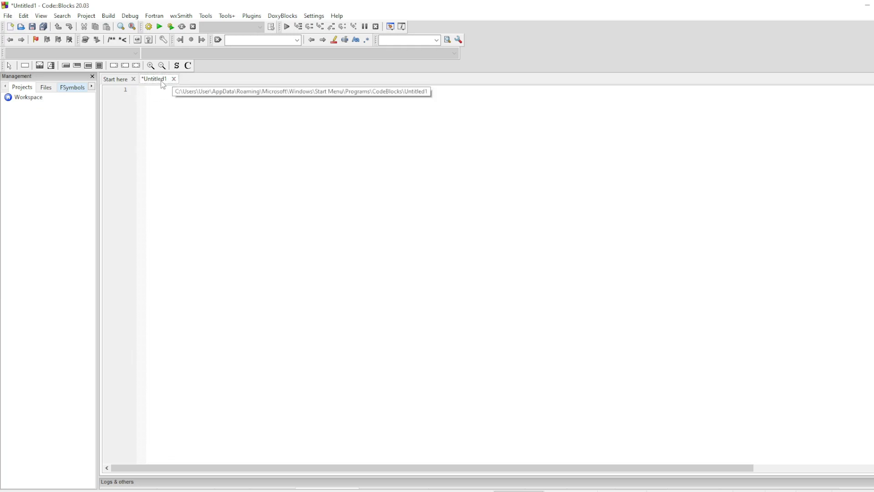
{"action": "left_click", "coordinate": [174, 79]}
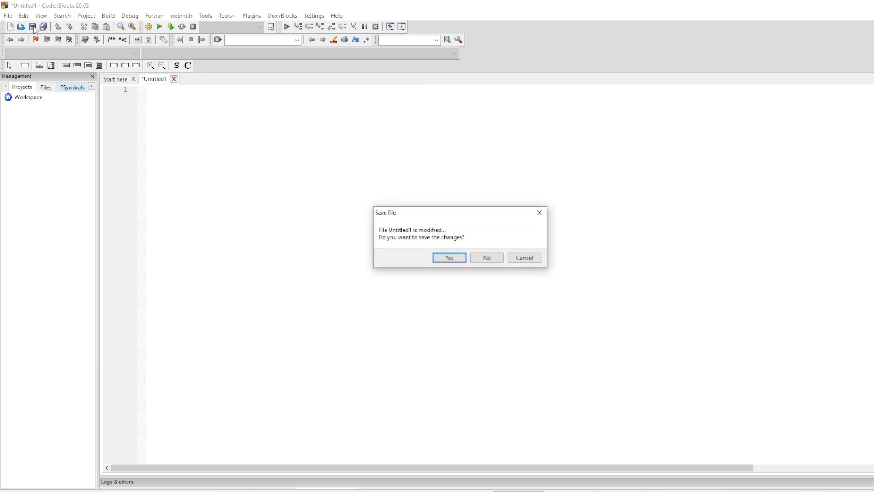
{"action": "left_click", "coordinate": [487, 258]}
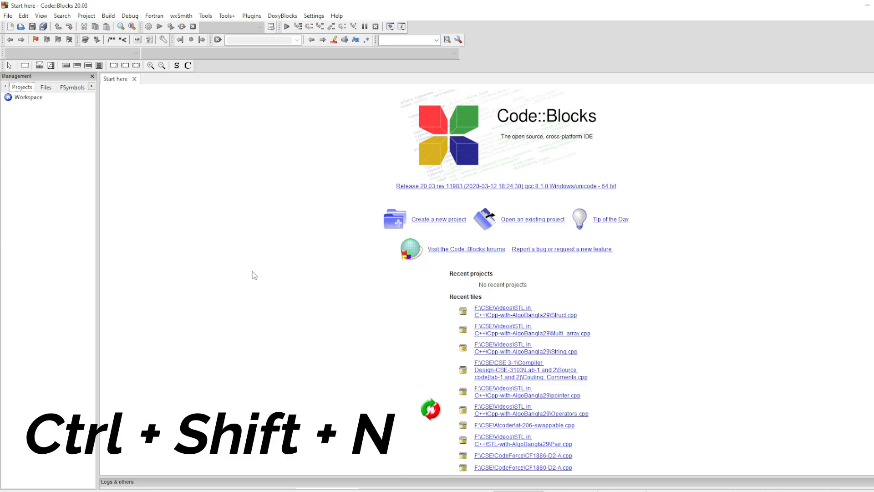
Create a new empty file and open its save dialog in the Desktop folder.
{"action": "key", "text": "ctrl+shift+n"}
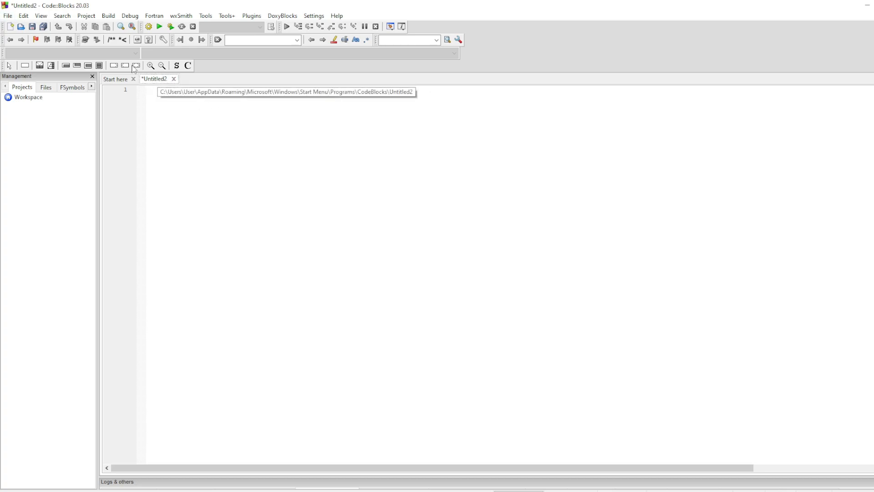
{"action": "left_click", "coordinate": [11, 17]}
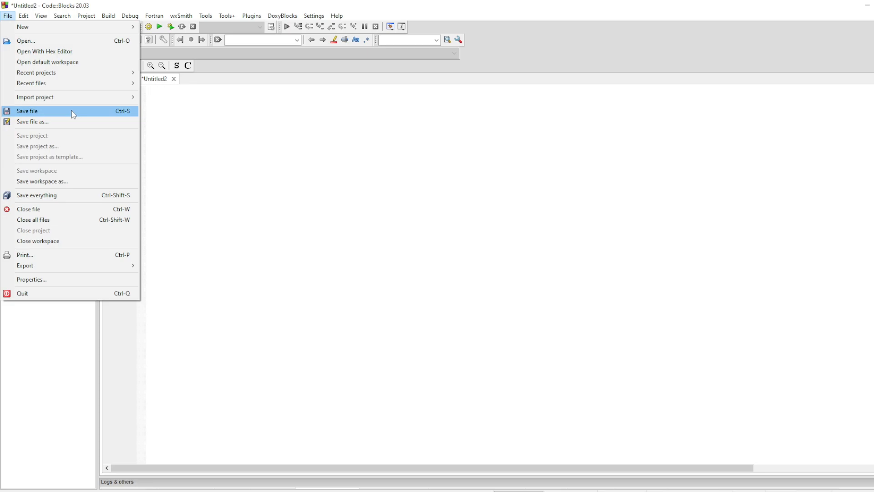
{"action": "left_click", "coordinate": [119, 112]}
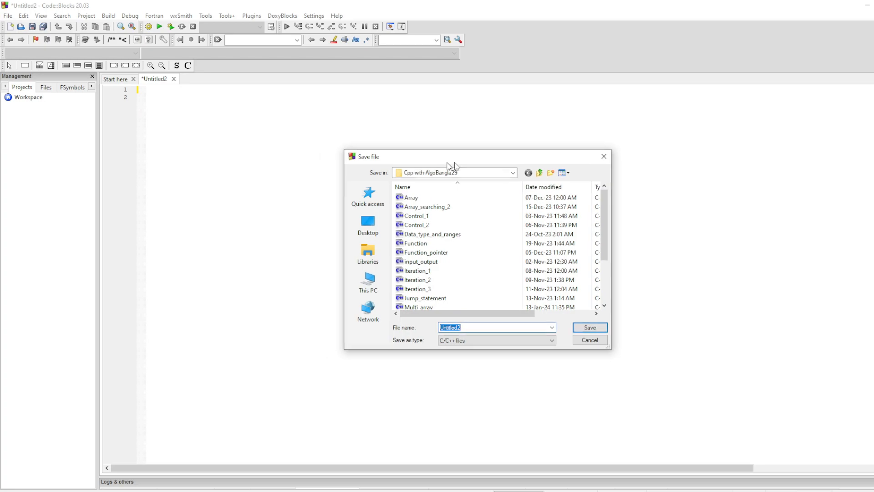
{"action": "scroll", "coordinate": [469, 262], "scroll_direction": "down", "scroll_amount": 2}
{"action": "scroll", "coordinate": [470, 266], "scroll_direction": "up", "scroll_amount": 2}
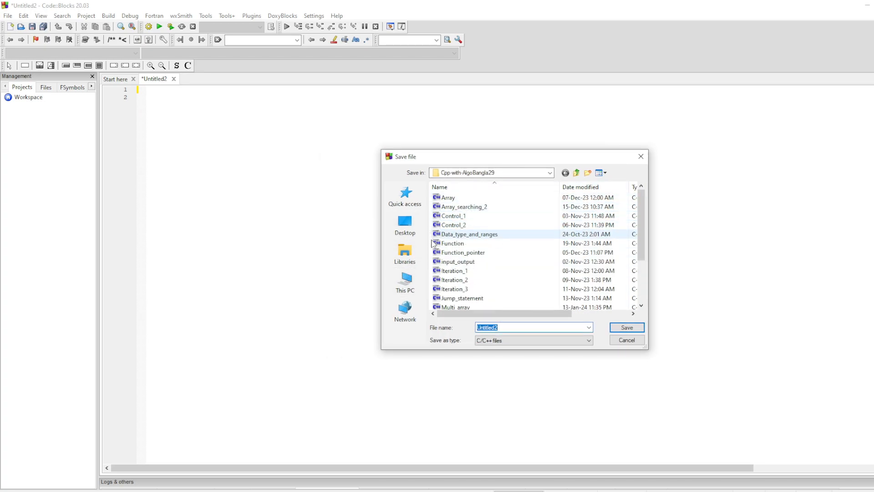
{"action": "scroll", "coordinate": [494, 235], "scroll_direction": "down", "scroll_amount": 3}
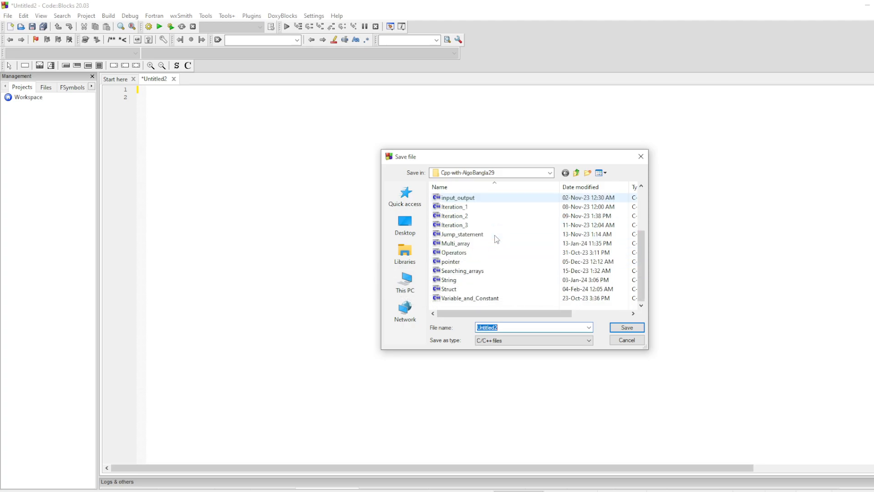
{"action": "scroll", "coordinate": [498, 255], "scroll_direction": "up", "scroll_amount": 3}
{"action": "scroll", "coordinate": [498, 263], "scroll_direction": "down", "scroll_amount": 3}
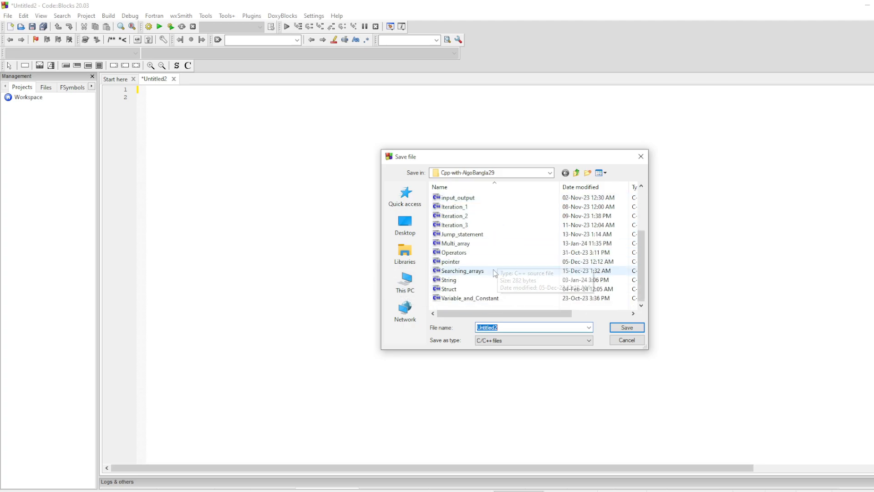
{"action": "scroll", "coordinate": [493, 286], "scroll_direction": "up", "scroll_amount": 3}
{"action": "scroll", "coordinate": [493, 286], "scroll_direction": "down", "scroll_amount": 3}
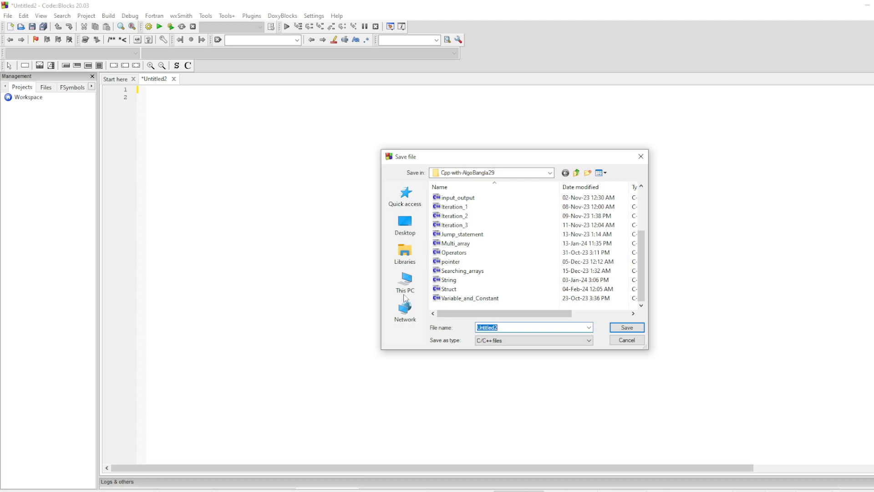
{"action": "left_click", "coordinate": [405, 224]}
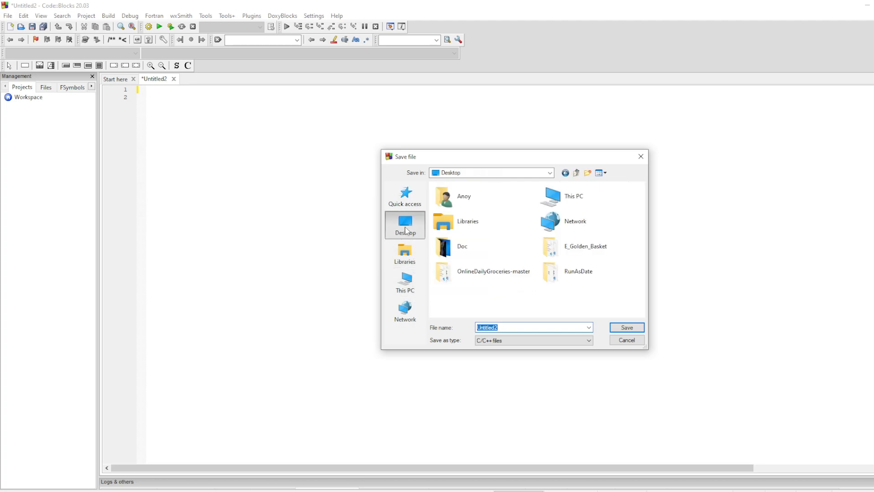
Save the file on the Desktop as hello_Code.cpp.
{"action": "left_click_drag", "start_coordinate": [507, 327], "coordinate": [455, 326]}
{"action": "key", "text": "BackSpace"}
{"action": "type", "text": "hello_Code.cpp"}
{"action": "left_click_drag", "start_coordinate": [512, 329], "coordinate": [505, 329]}
{"action": "left_click", "coordinate": [535, 327]}
{"action": "left_click_drag", "start_coordinate": [517, 327], "coordinate": [503, 329]}
{"action": "left_click", "coordinate": [517, 327]}
{"action": "left_click_drag", "start_coordinate": [514, 327], "coordinate": [504, 327]}
{"action": "left_click_drag", "start_coordinate": [514, 327], "coordinate": [479, 328]}
{"action": "left_click", "coordinate": [504, 327]}
{"action": "left_click", "coordinate": [625, 328]}
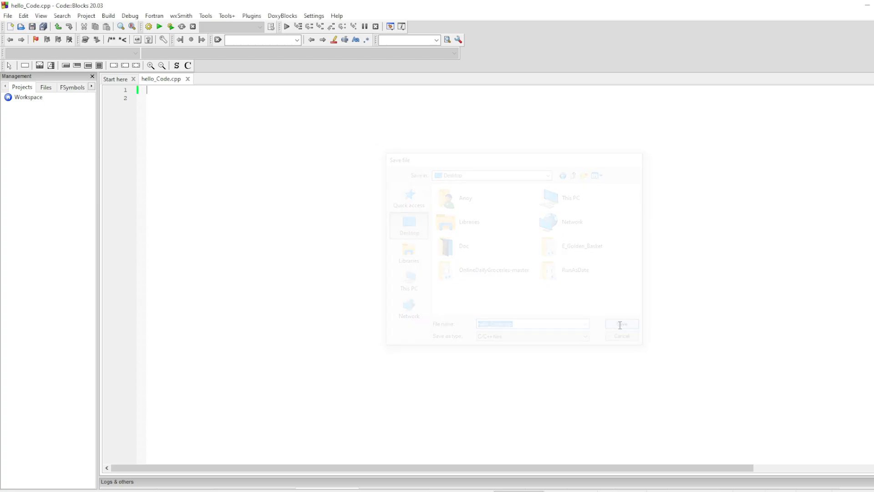
Write a program that includes iostream, uses namespace std, and prints "Hello Everyone!!" from main.
{"action": "scroll", "coordinate": [219, 109], "scroll_direction": "up", "scroll_amount": 10}
{"action": "type", "text": "#include<iostream>"}
{"action": "key", "text": "Return"}
{"action": "type", "text": "using namespace std;"}
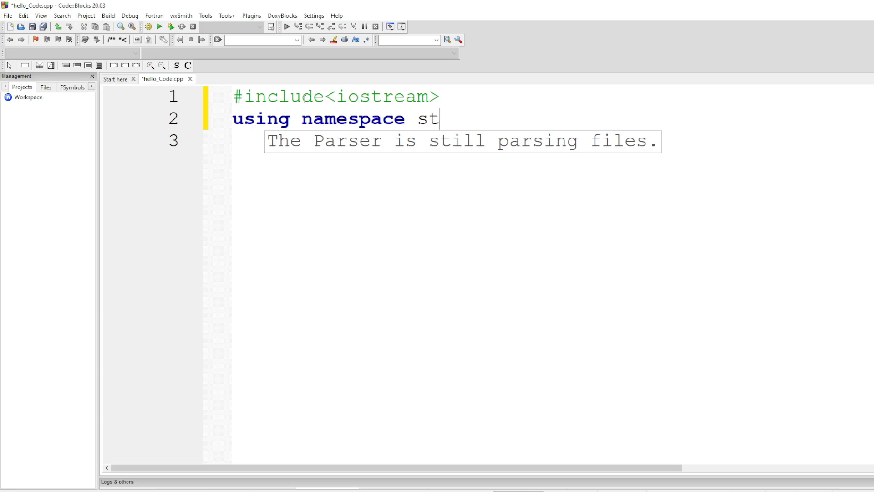
{"action": "key", "text": "Return"}
{"action": "key", "text": "Return"}
{"action": "type", "text": "int main()"}
{"action": "key", "text": "Return"}
{"action": "type", "text": "{     cout << \"Hello Everyone!!\";"}
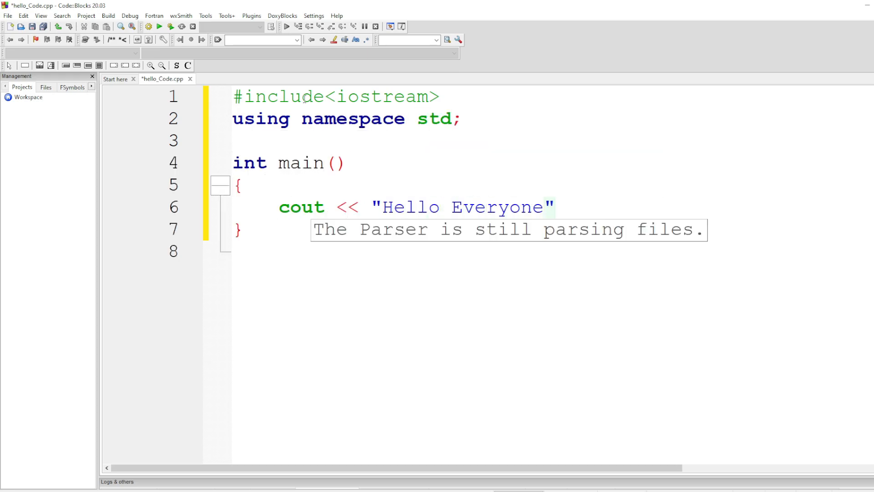
Save the file, build and run the program, and move the console window over the editor.
{"action": "key", "text": "ctrl+s"}
{"action": "left_click", "coordinate": [170, 28]}
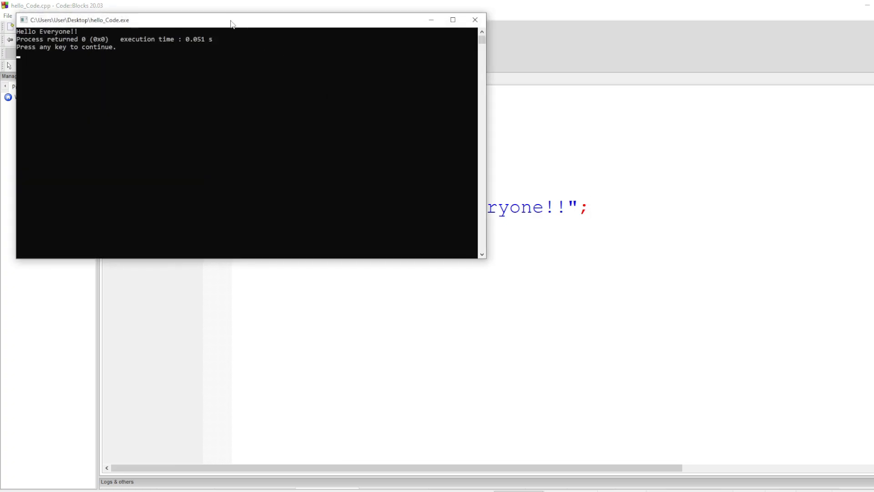
{"action": "left_click_drag", "start_coordinate": [232, 24], "coordinate": [600, 146]}
Set the console window's font size to 36 in its properties.
{"action": "right_click", "coordinate": [453, 147]}
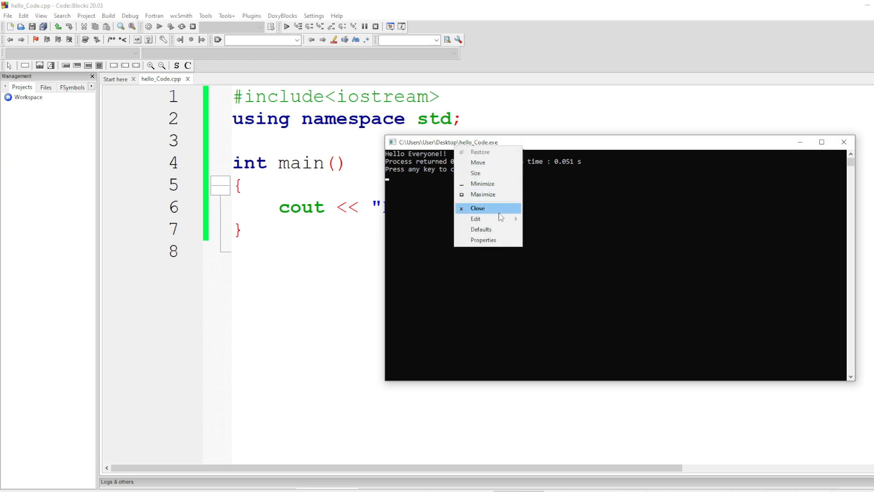
{"action": "left_click", "coordinate": [483, 240]}
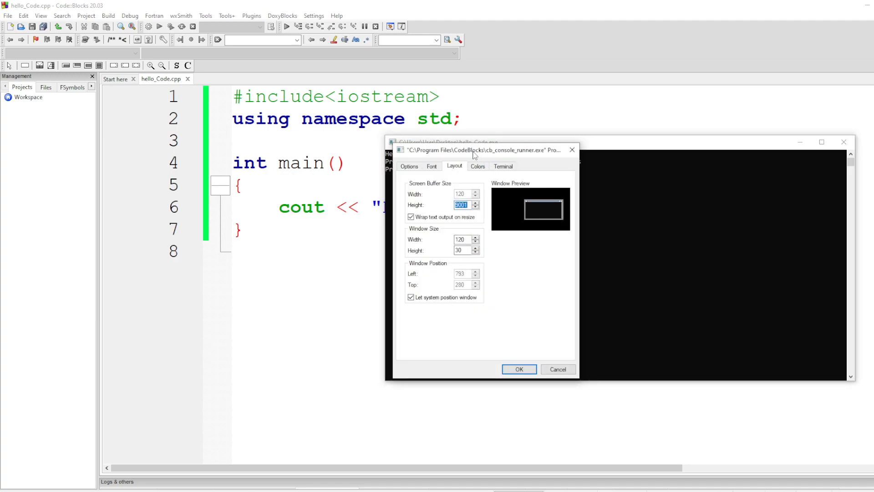
{"action": "left_click", "coordinate": [533, 178]}
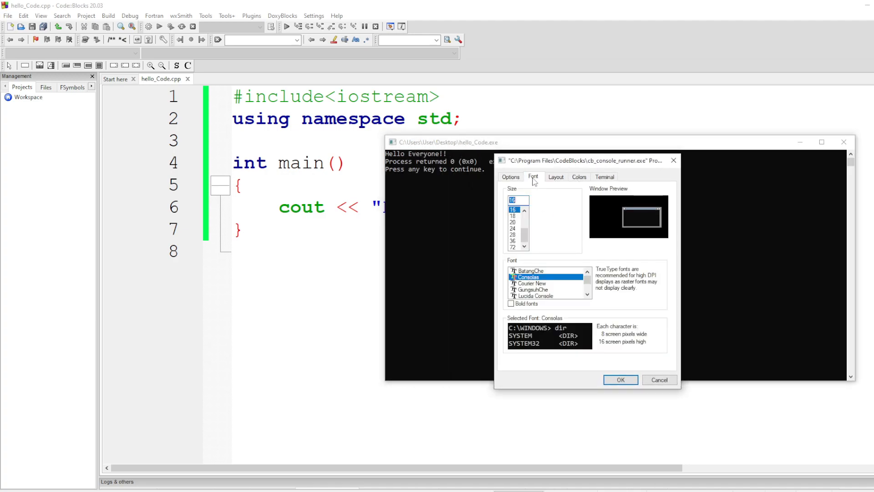
{"action": "left_click", "coordinate": [517, 241]}
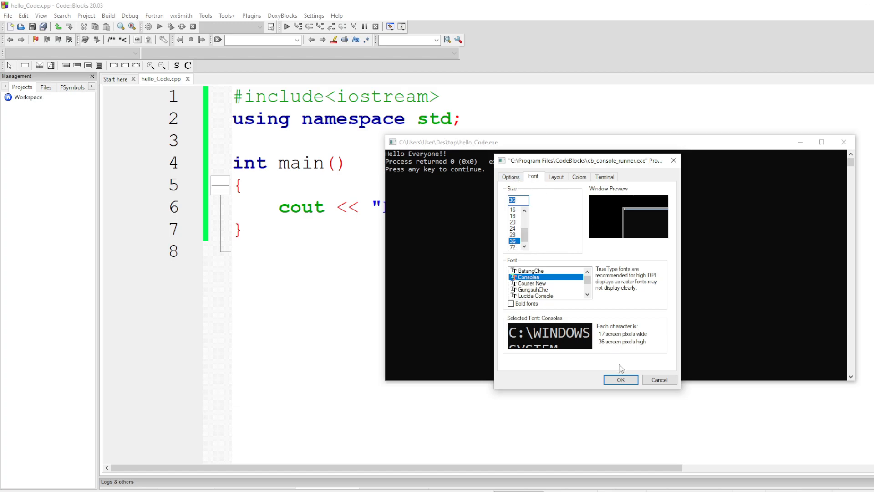
{"action": "left_click", "coordinate": [621, 380]}
{"action": "left_click_drag", "start_coordinate": [526, 131], "coordinate": [374, 72]}
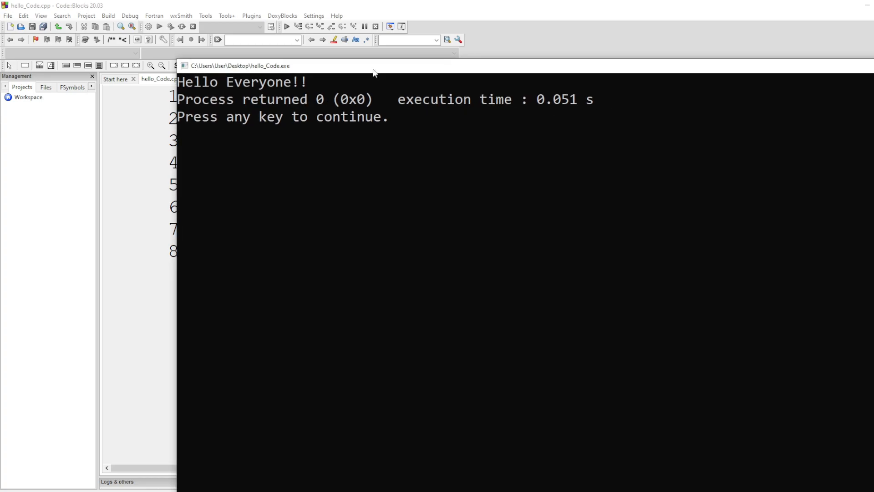
{"action": "left_click_drag", "start_coordinate": [178, 60], "coordinate": [506, 228]}
{"action": "left_click_drag", "start_coordinate": [648, 236], "coordinate": [371, 77]}
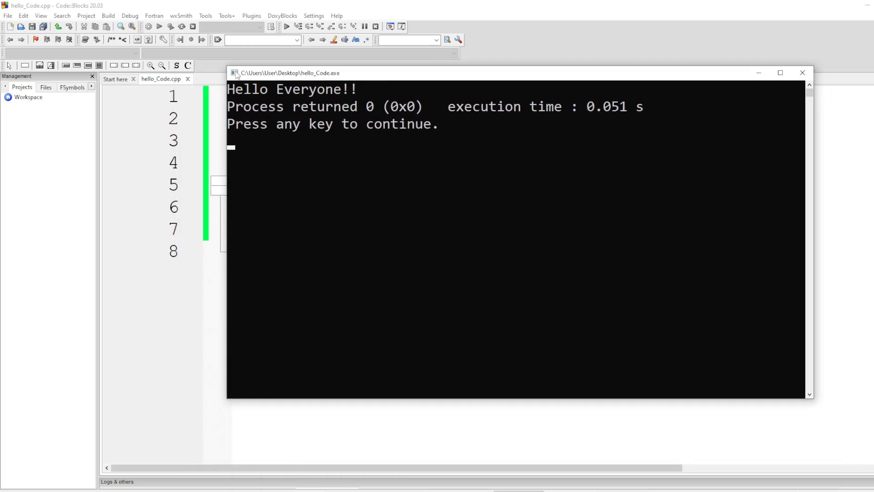
{"action": "left_click_drag", "start_coordinate": [230, 68], "coordinate": [345, 131]}
{"action": "left_click_drag", "start_coordinate": [449, 138], "coordinate": [434, 213]}
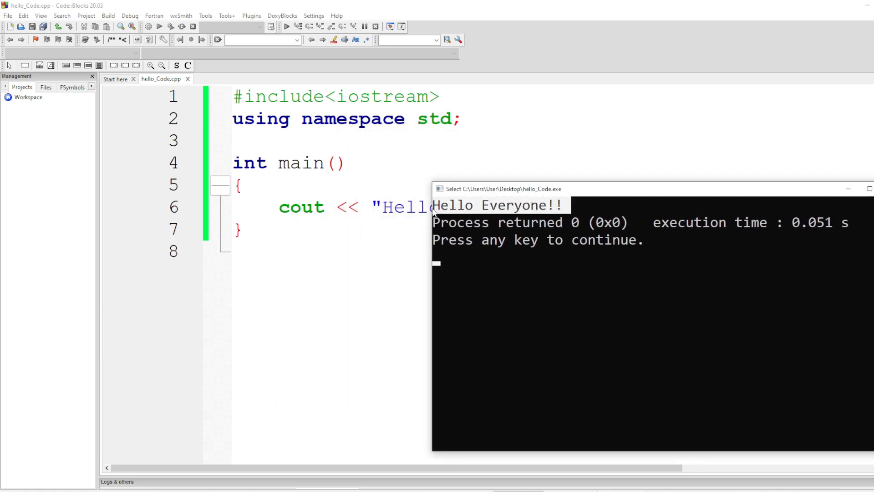
{"action": "left_click", "coordinate": [651, 274]}
{"action": "left_click_drag", "start_coordinate": [605, 193], "coordinate": [552, 177]}
Close the console output window.
{"action": "right_click", "coordinate": [450, 171]}
{"action": "left_click", "coordinate": [583, 292]}
{"action": "right_click", "coordinate": [484, 170]}
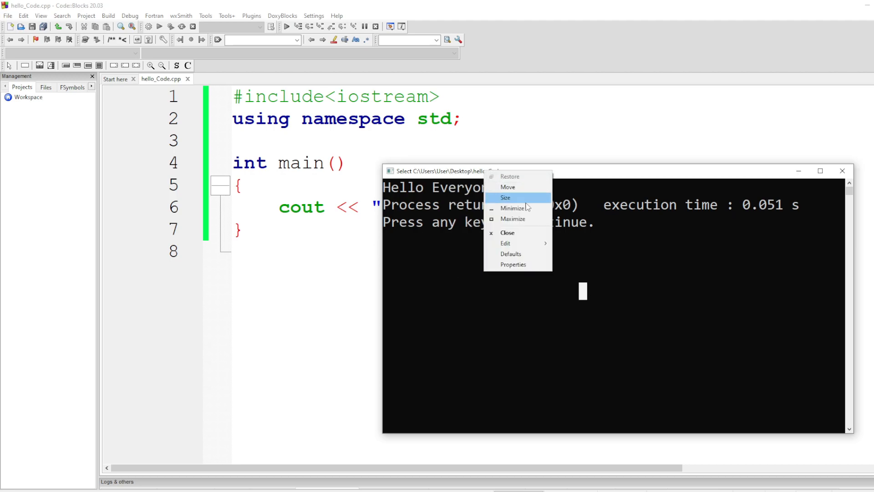
{"action": "left_click", "coordinate": [625, 255]}
{"action": "left_click", "coordinate": [842, 171]}
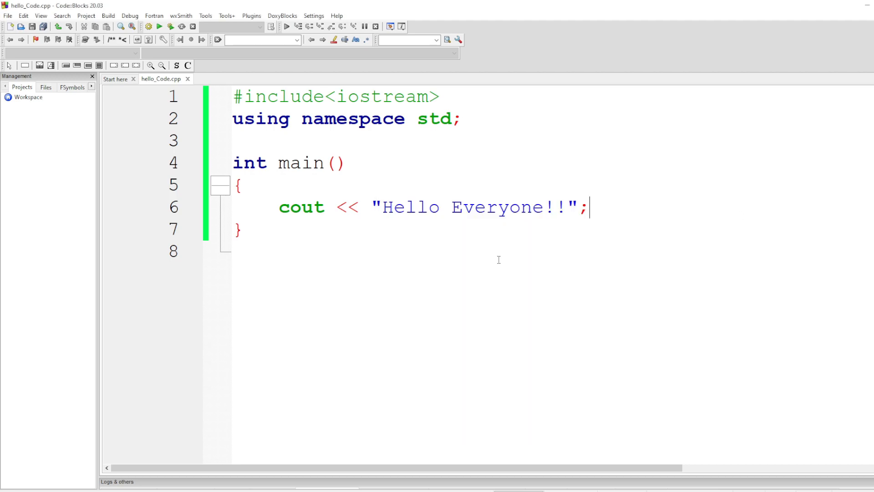
{"action": "left_click_drag", "start_coordinate": [358, 256], "coordinate": [176, 99]}
{"action": "left_click", "coordinate": [426, 288]}
{"action": "left_click_drag", "start_coordinate": [343, 284], "coordinate": [200, 91]}
{"action": "left_click", "coordinate": [469, 316]}
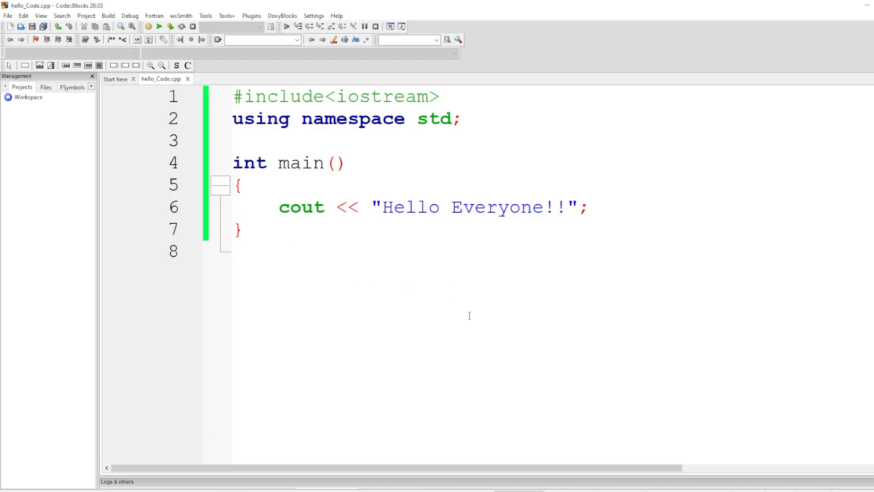